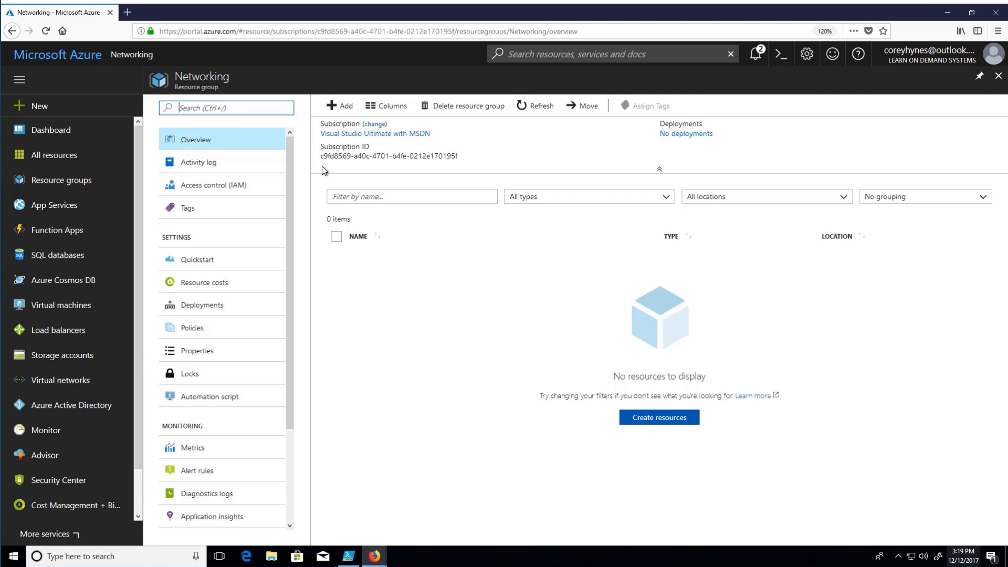
# - Find the Microsoft Virtual network resource for the Networking resource group and start creating it with the Resource Manager deployment model
pyautogui.click(338, 107)
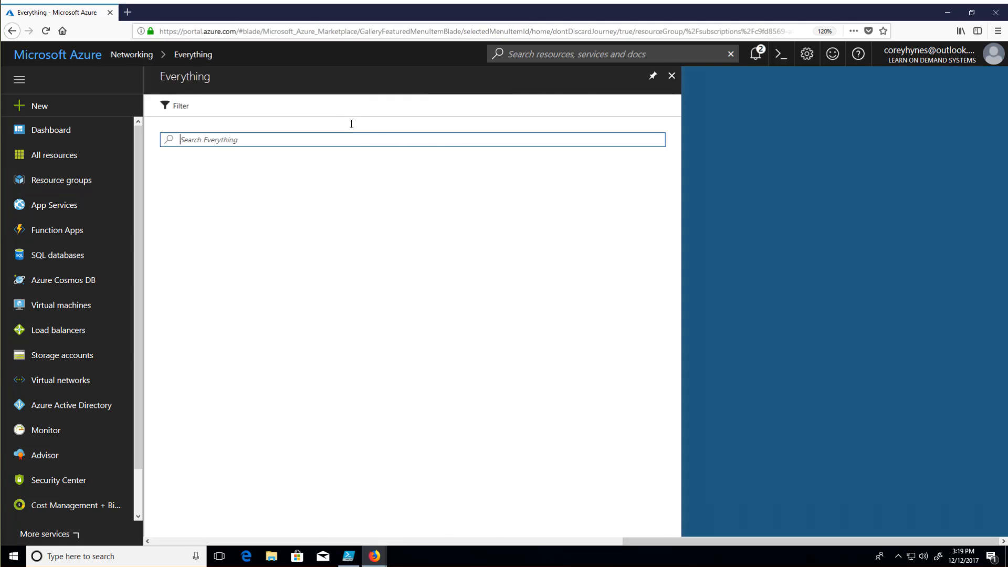
pyautogui.write('virtual network')
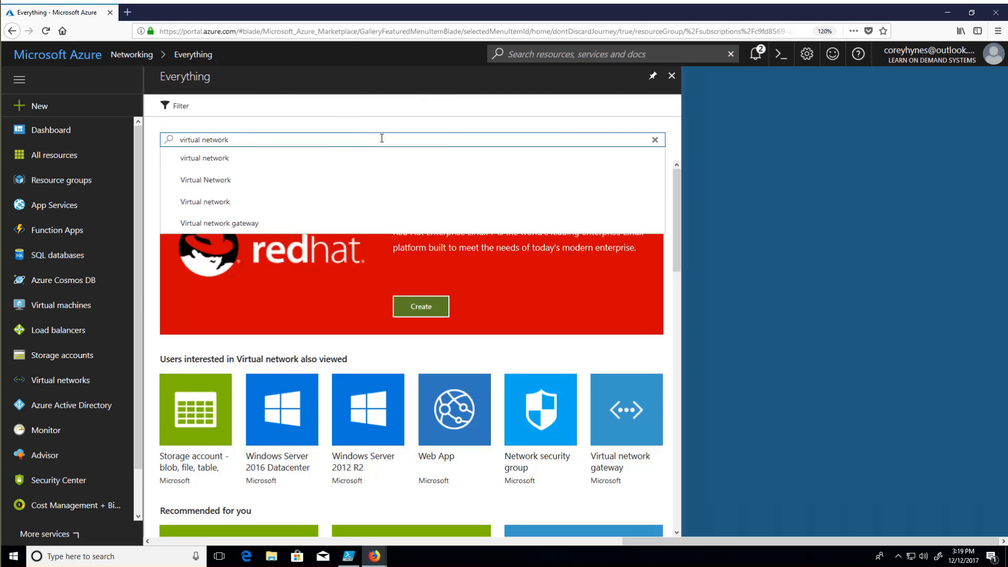
pyautogui.click(264, 157)
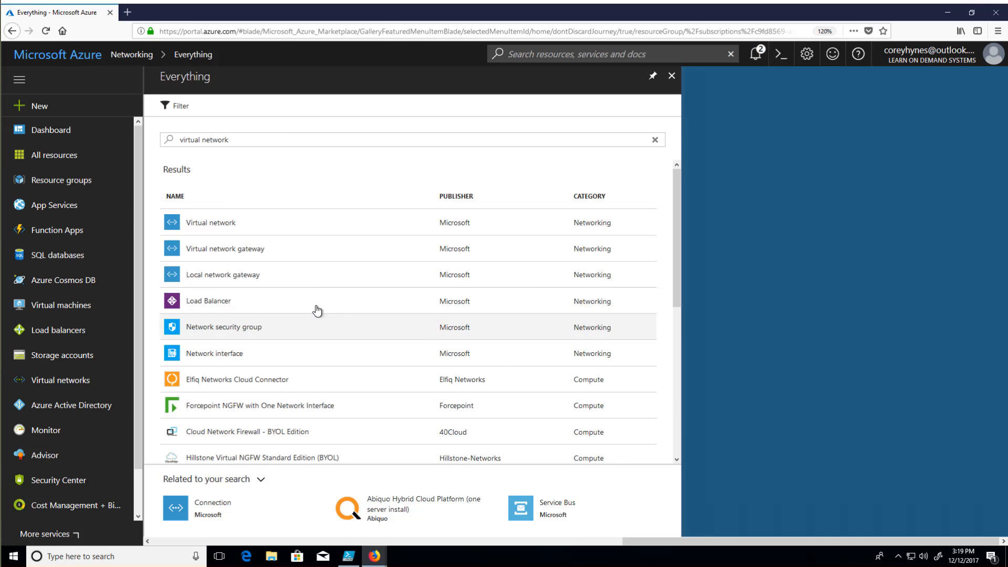
pyautogui.click(284, 224)
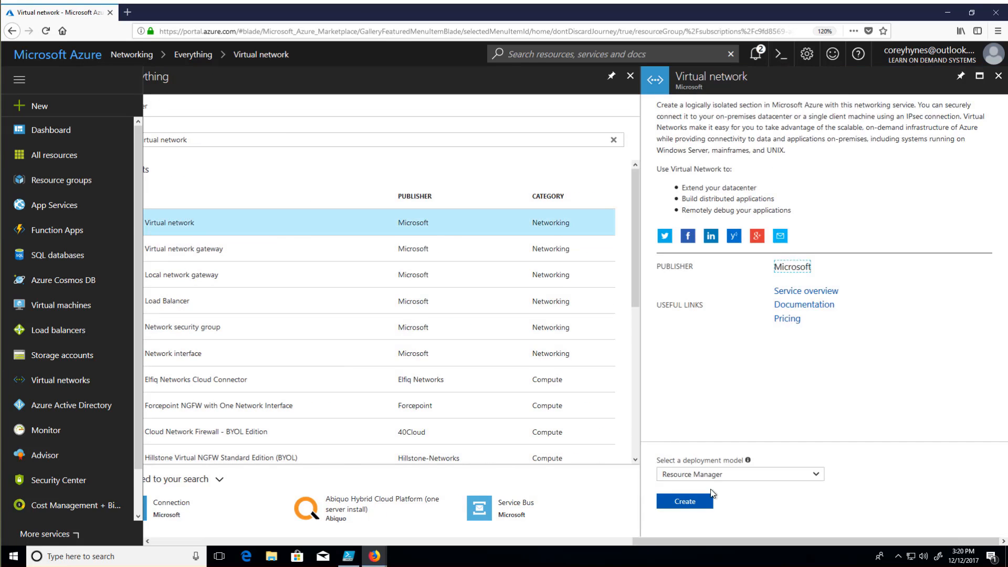
pyautogui.click(695, 502)
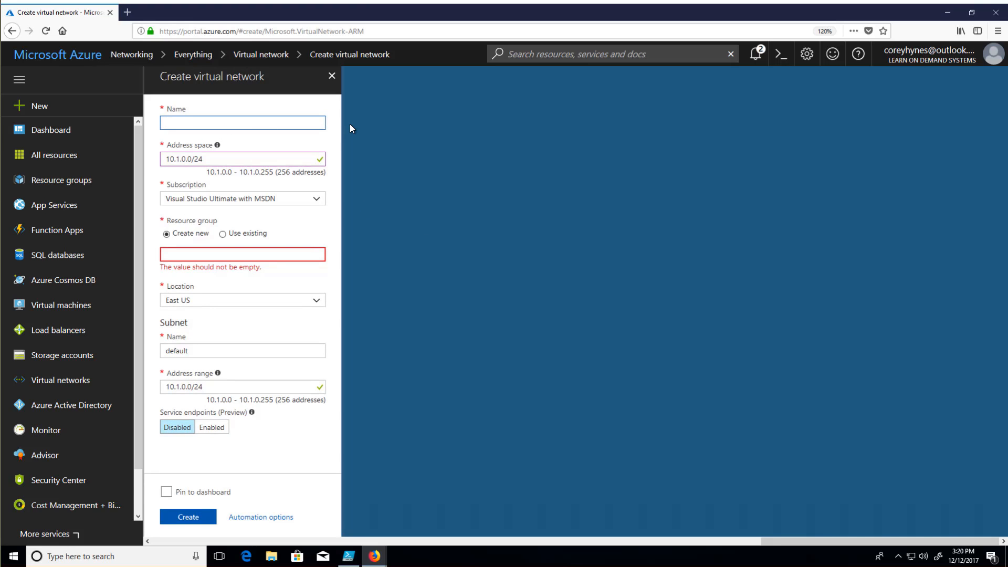
# - Name the virtual network vNet1 and set its address space to 10.0.0.0/8
pyautogui.write('vNet1')
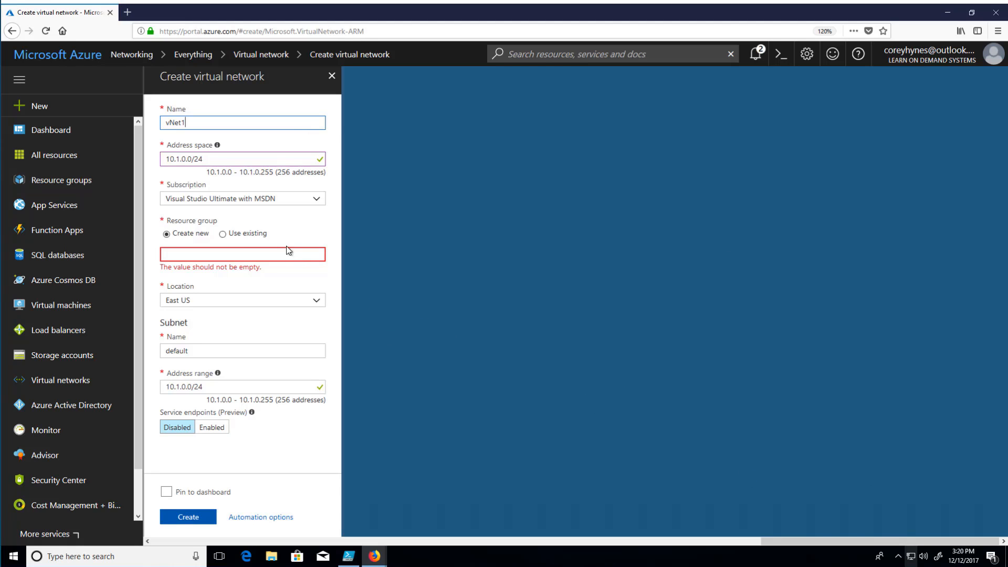
pyautogui.click(211, 159)
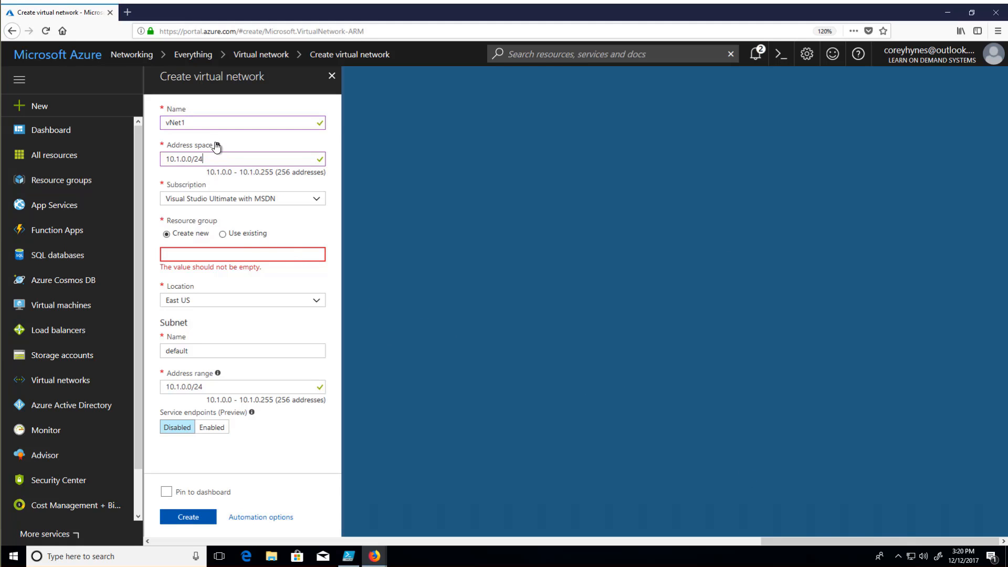
pyautogui.moveTo(218, 147)
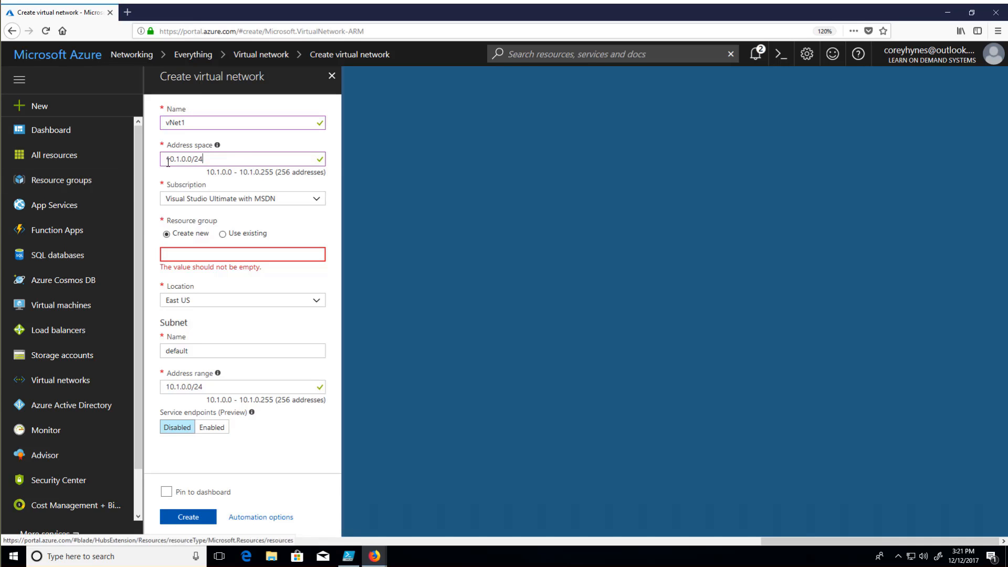
pyautogui.hotkey('shift', 'Left')
pyautogui.hotkey('shift', 'Left')
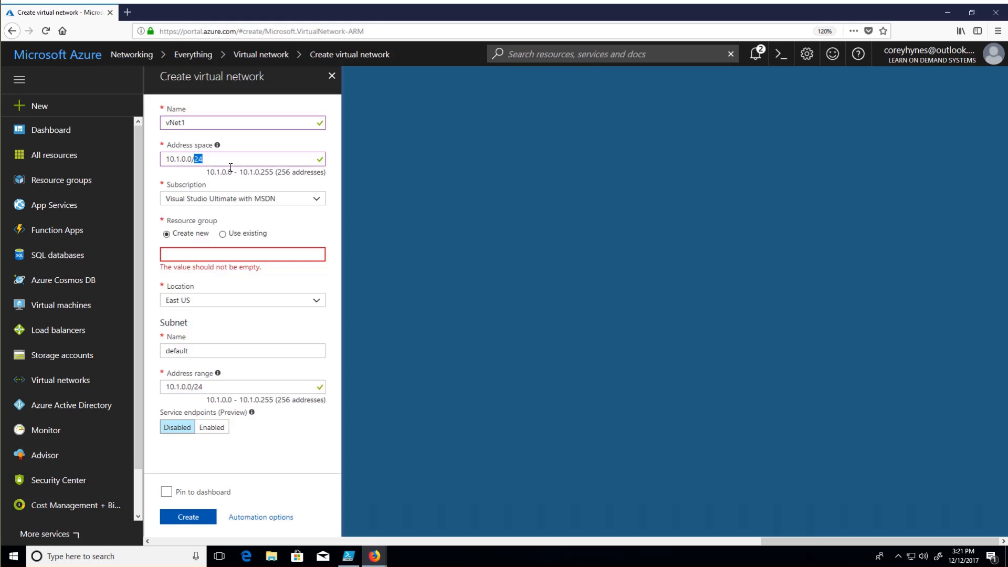
pyautogui.write('8')
pyautogui.press('Left')
pyautogui.press('Left')
pyautogui.press('Left')
pyautogui.press('BackSpace')
pyautogui.write('0')
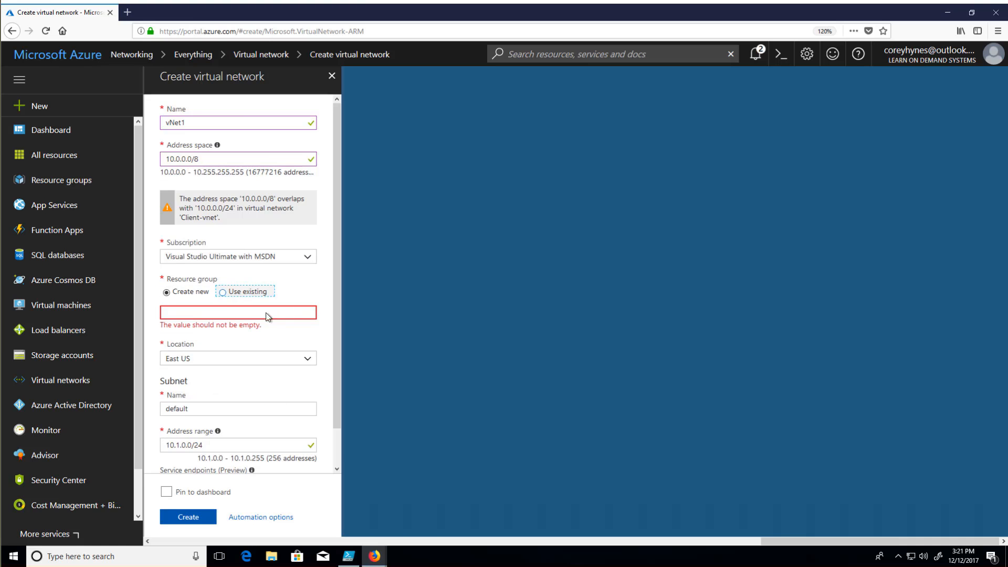
# - Assign the virtual network to the existing Networking resource group
pyautogui.click(304, 317)
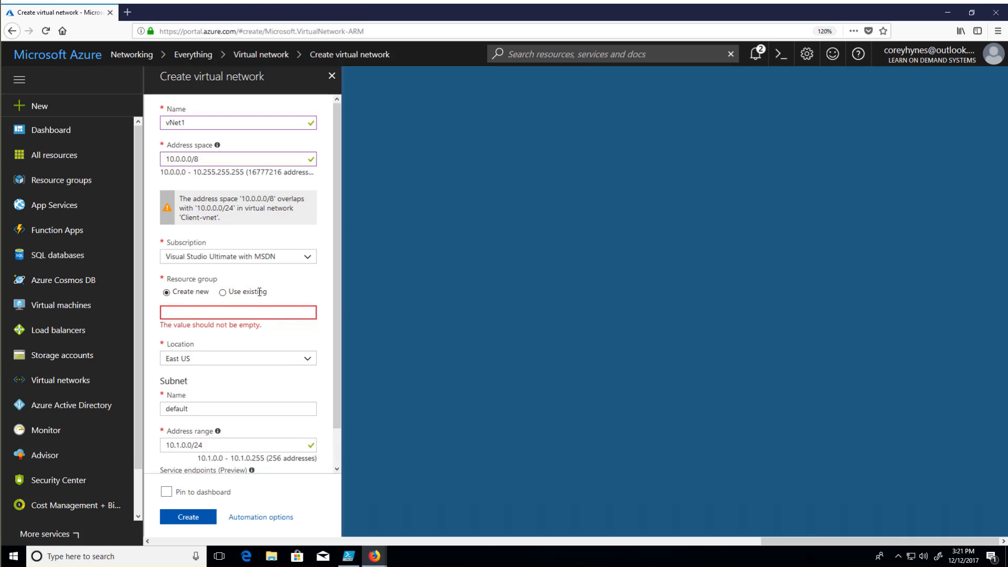
pyautogui.click(222, 293)
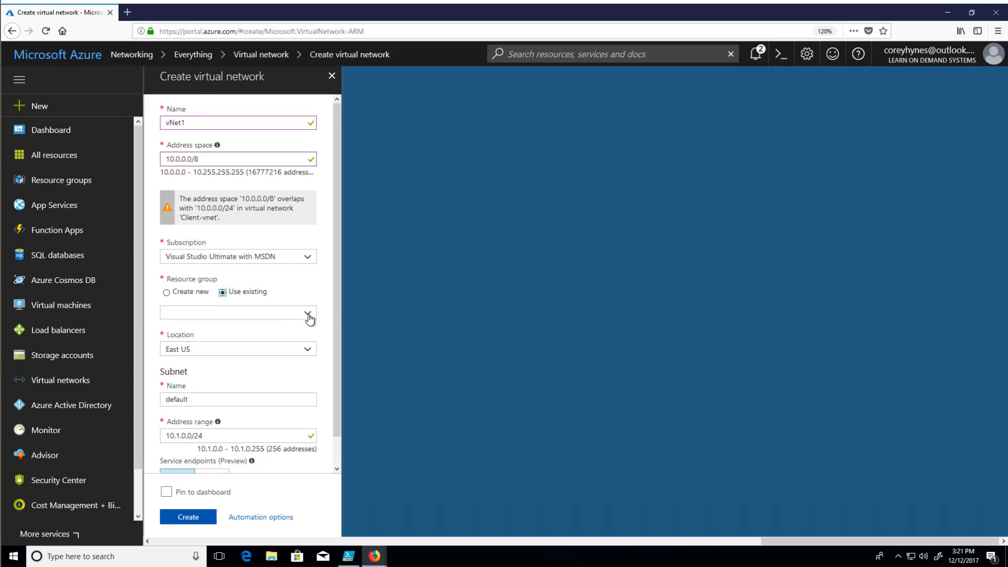
pyautogui.click(307, 315)
pyautogui.click(243, 376)
# - Change the virtual network's address space to 11.0.0.0/8, keeping the existing resource group option selected
pyautogui.click(168, 158)
pyautogui.press('Delete')
pyautogui.write('1')
pyautogui.click(318, 239)
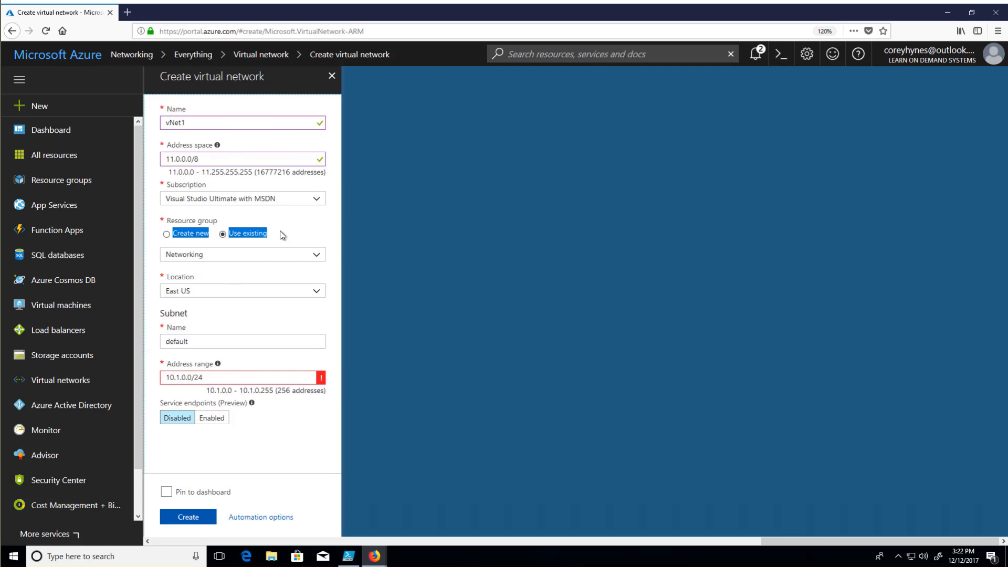
pyautogui.click(222, 235)
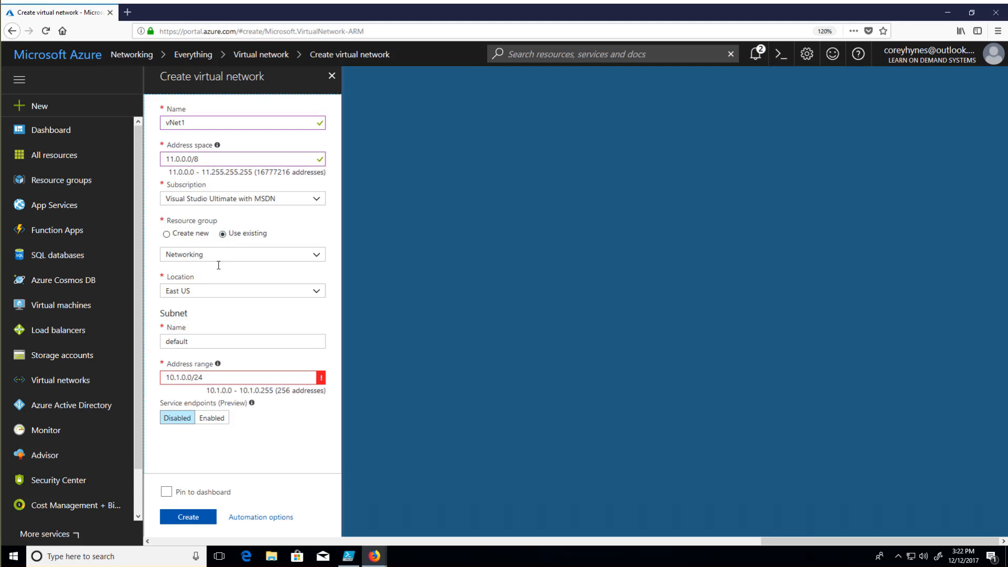
# - Rename the default subnet to Cloud-Network
pyautogui.doubleClick(192, 342)
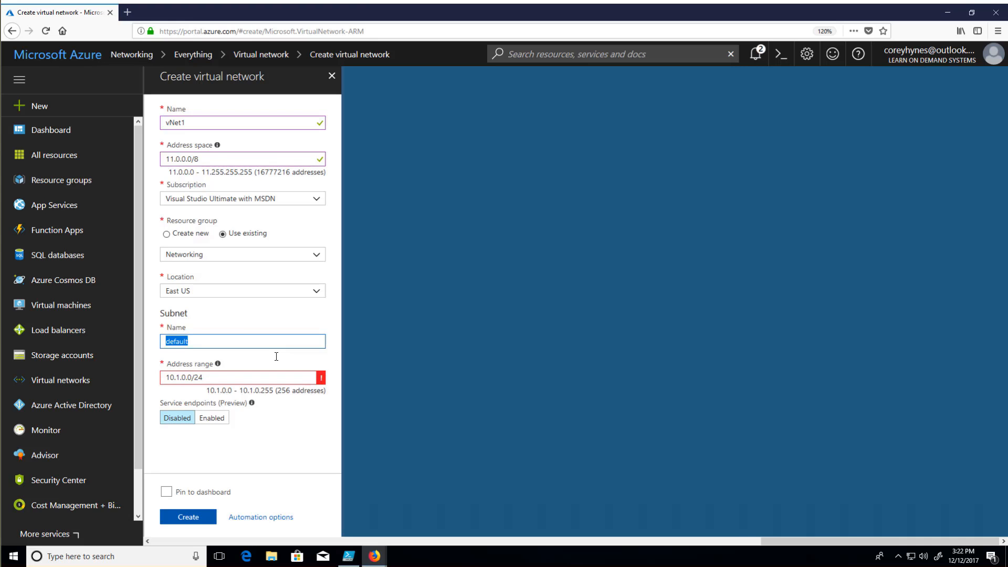
pyautogui.write('C')
pyautogui.press('BackSpace')
pyautogui.press('BackSpace')
pyautogui.write('Cloud-Netowrk')
pyautogui.press('BackSpace')
pyautogui.press('BackSpace')
pyautogui.press('BackSpace')
pyautogui.press('BackSpace')
pyautogui.write('work')
# - Set the subnet's address range to 11.1.0.0/16 and create the virtual network
pyautogui.click(187, 378)
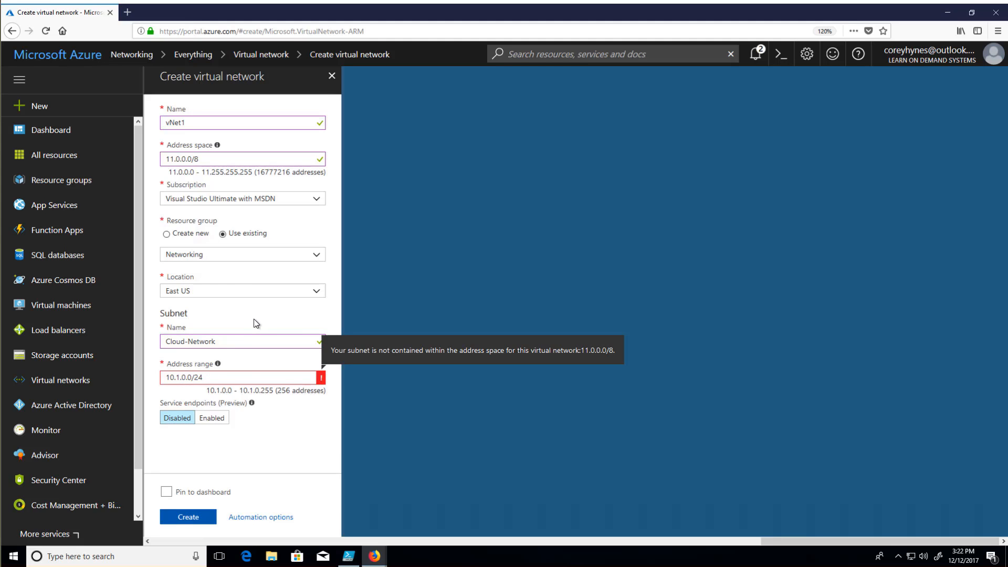
pyautogui.click(186, 379)
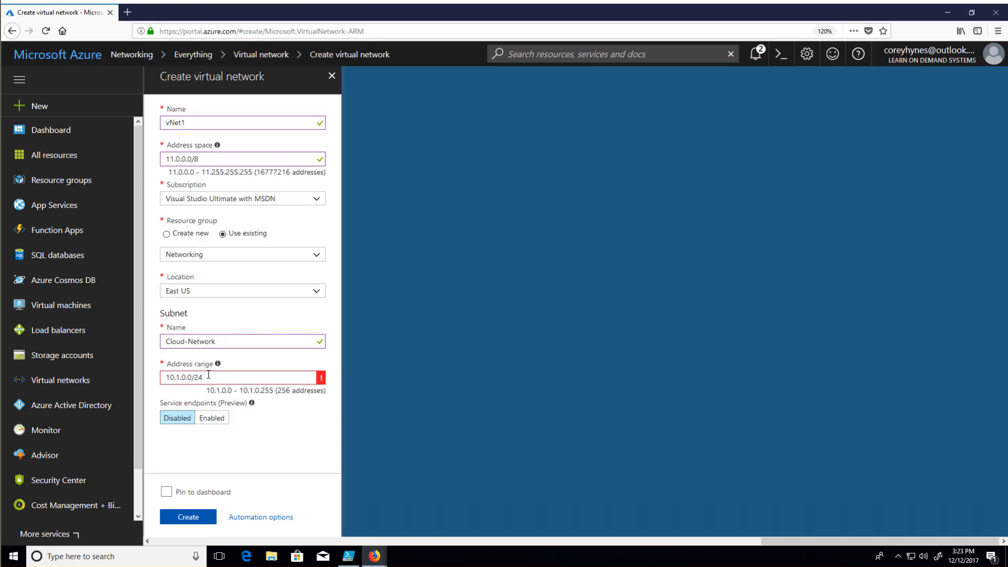
pyautogui.press('BackSpace')
pyautogui.write('1')
pyautogui.press('Delete')
pyautogui.press('Delete')
pyautogui.write('16')
pyautogui.moveTo(256, 402)
pyautogui.click(188, 517)
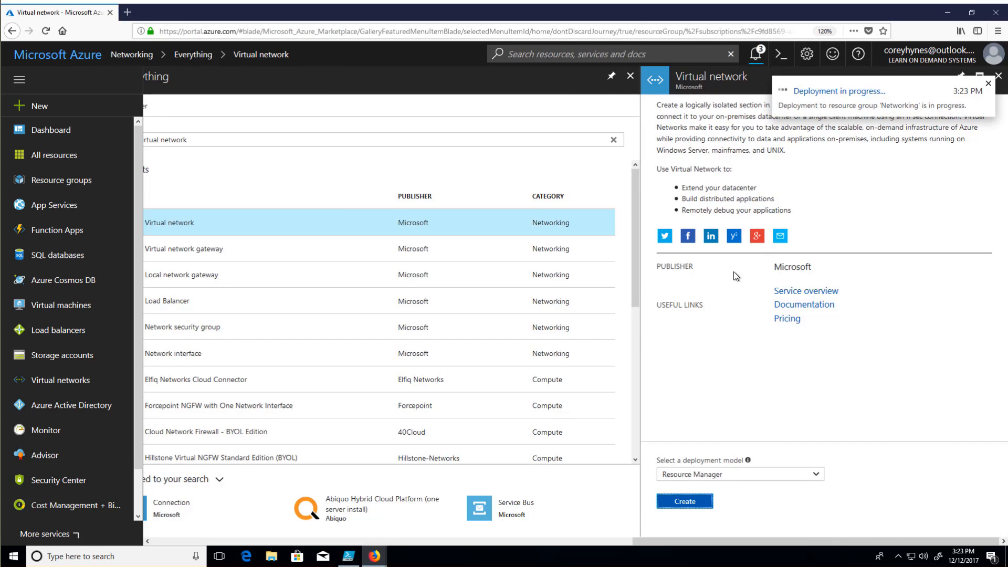
# - Return to the Networking resource group, refresh its resource list and open the vNet1 virtual network
pyautogui.click(630, 76)
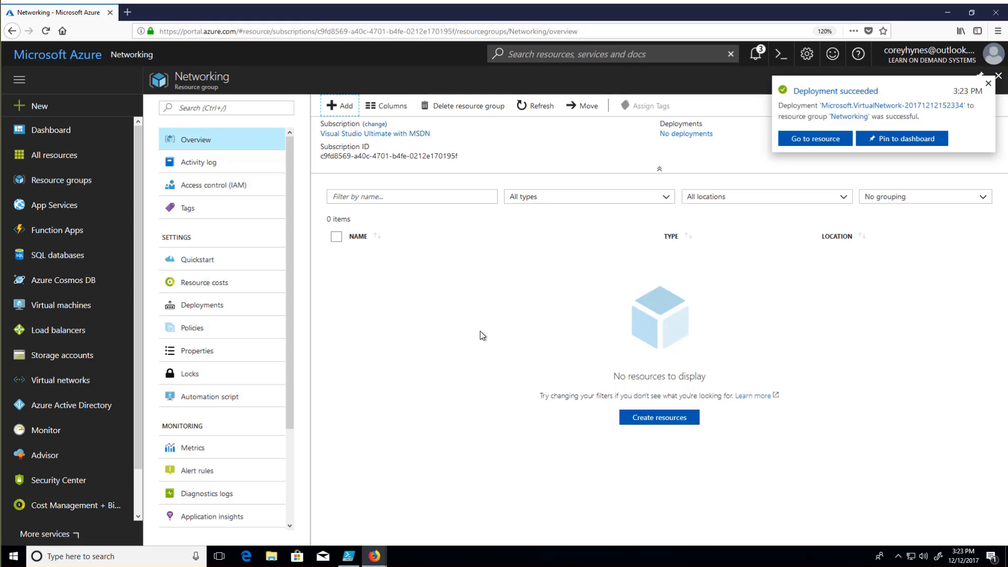
pyautogui.click(757, 58)
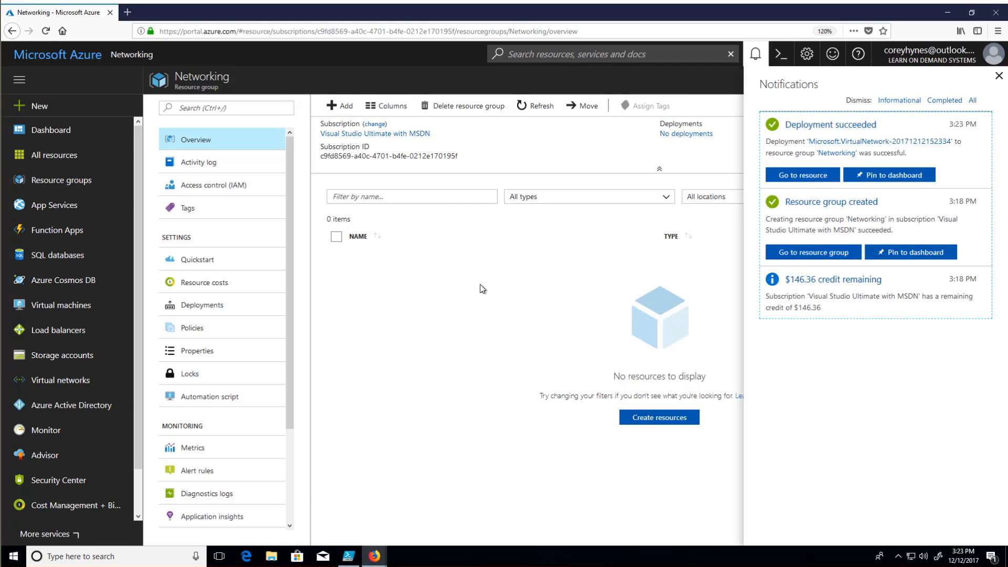
pyautogui.click(535, 105)
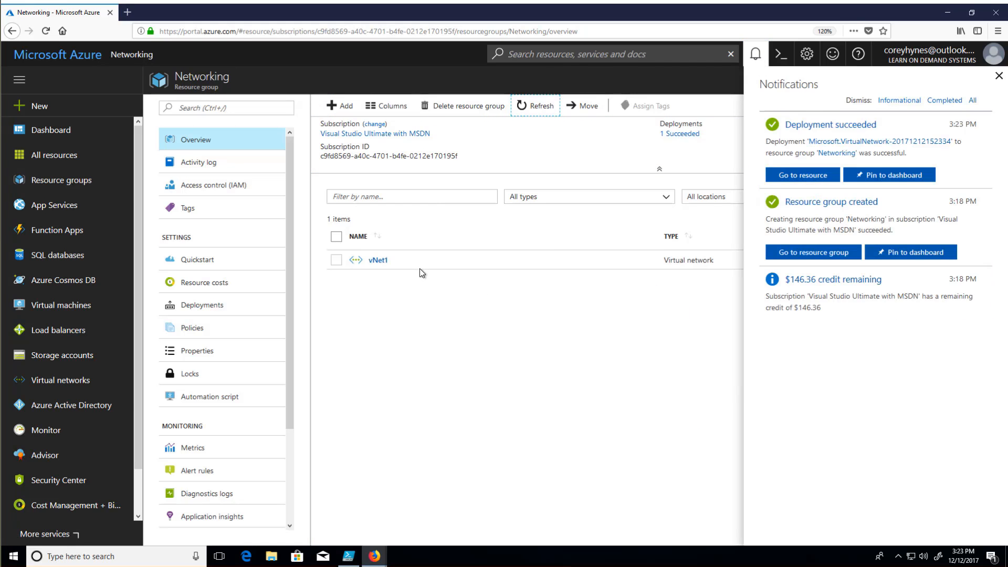
pyautogui.click(378, 262)
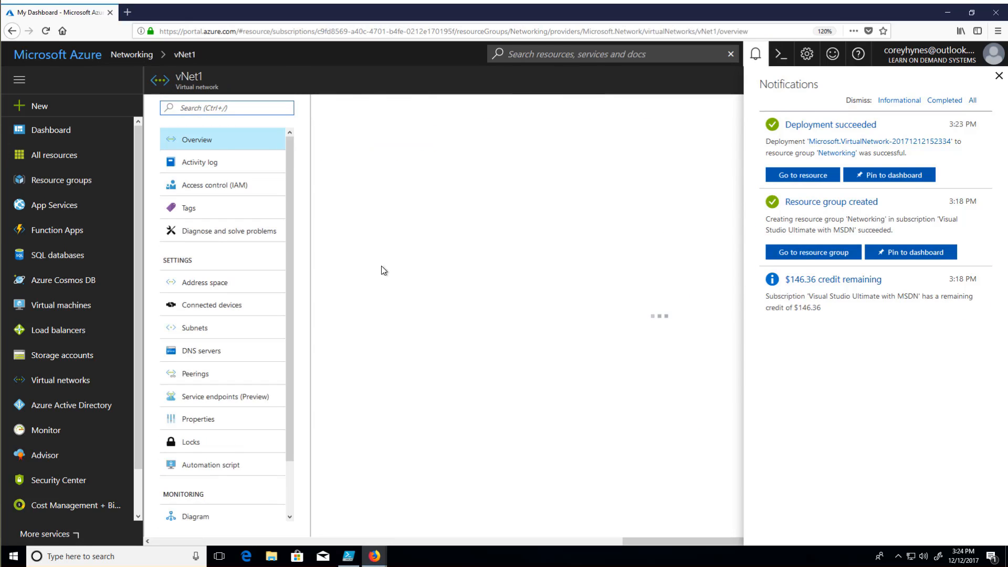
pyautogui.click(999, 76)
# - Review vNet1's address space, connected devices and subnets
pyautogui.click(191, 283)
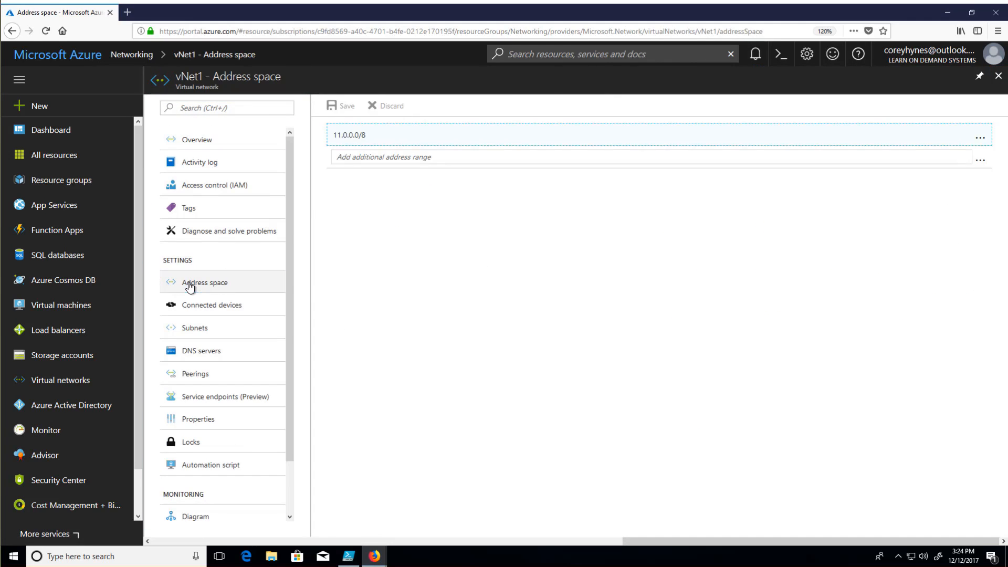
pyautogui.click(218, 306)
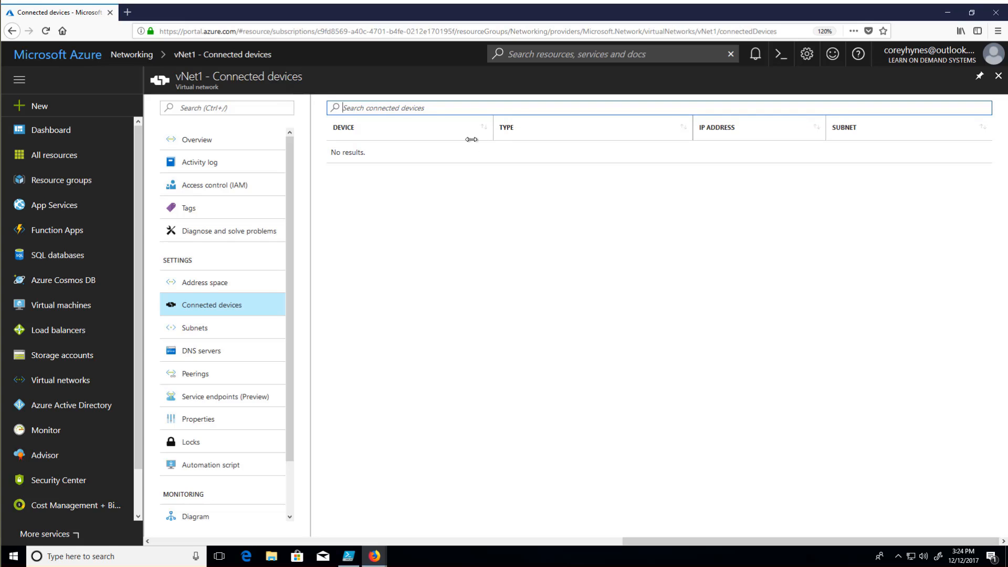
pyautogui.click(199, 338)
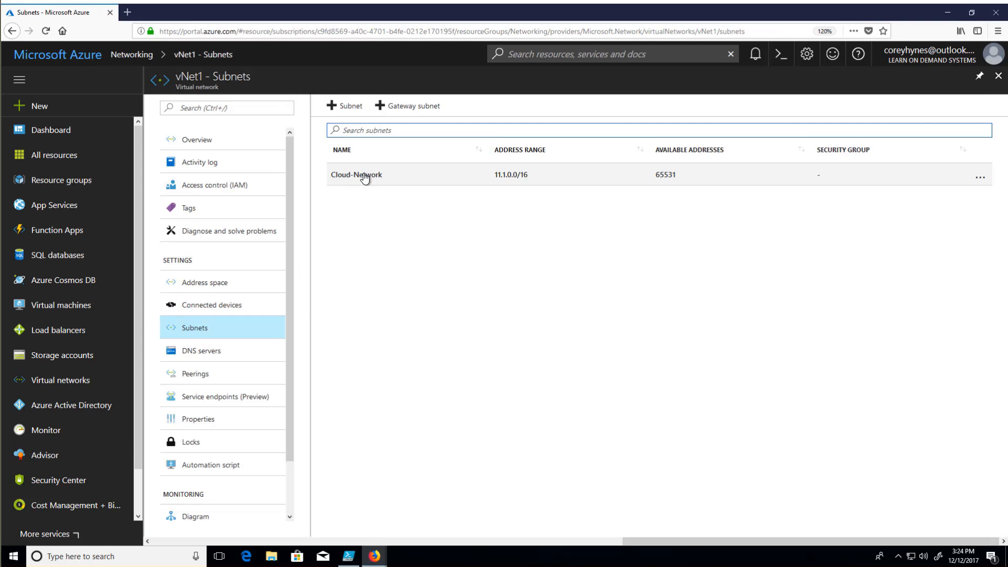
pyautogui.click(980, 179)
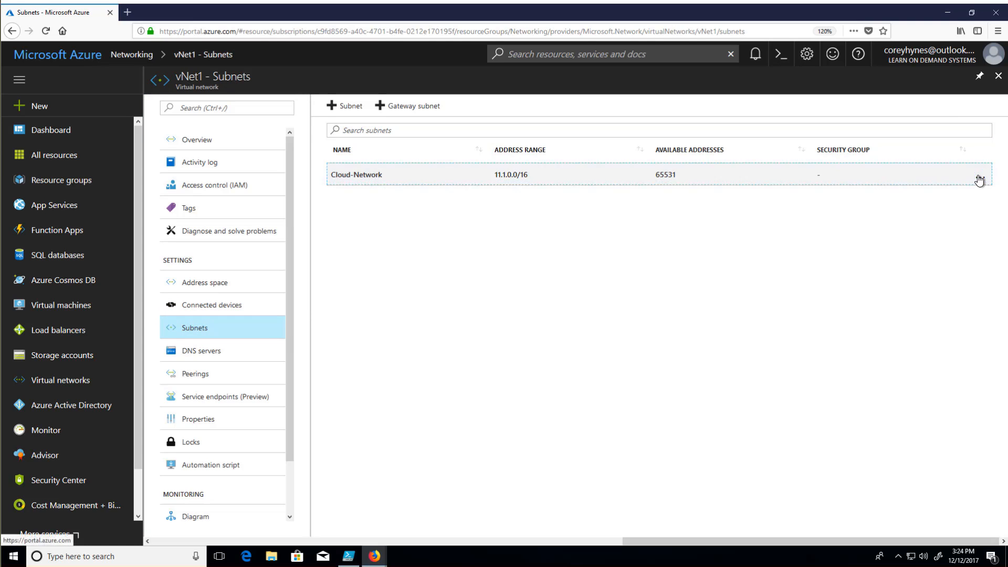
pyautogui.click(363, 206)
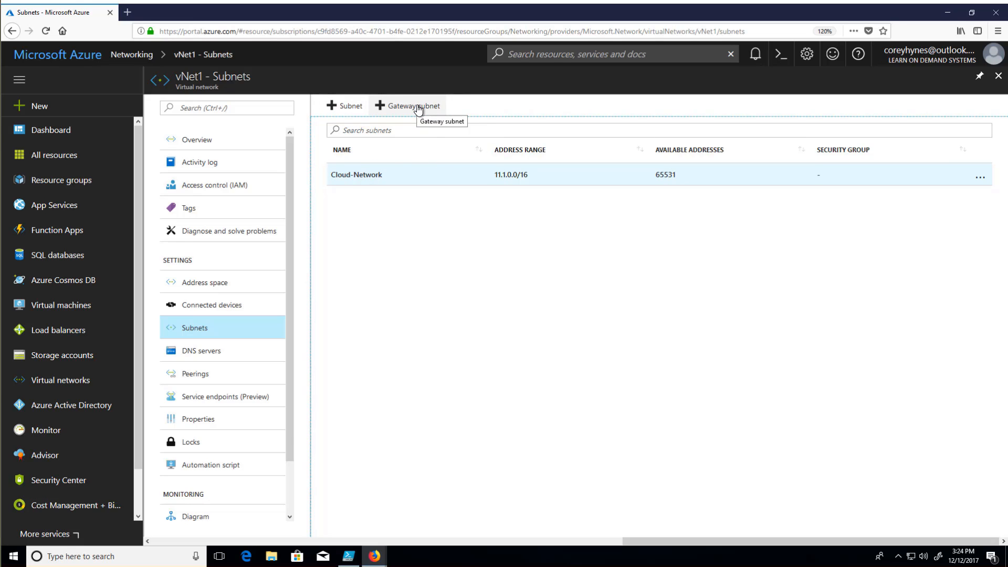
# - Try 11.1.10.100 as a custom DNS server for vNet1, switch back to Default (Azure-provided) and discard the unsaved edits
pyautogui.click(236, 352)
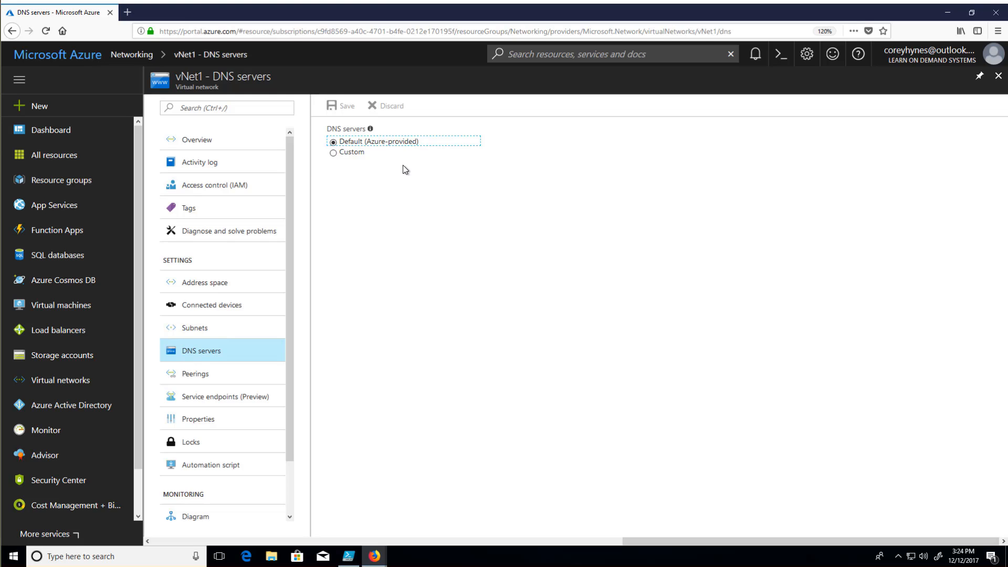
pyautogui.click(333, 153)
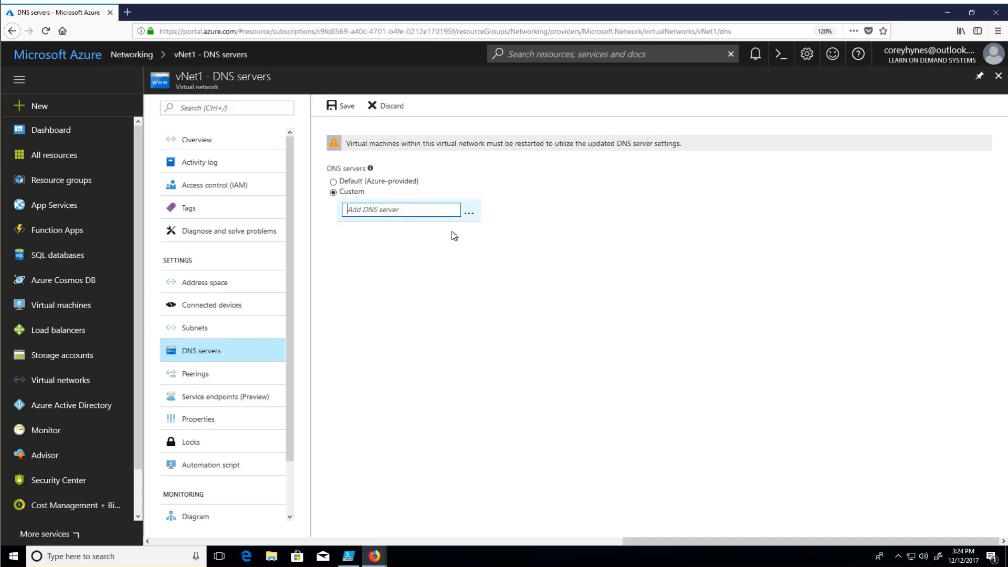
pyautogui.write('11.')
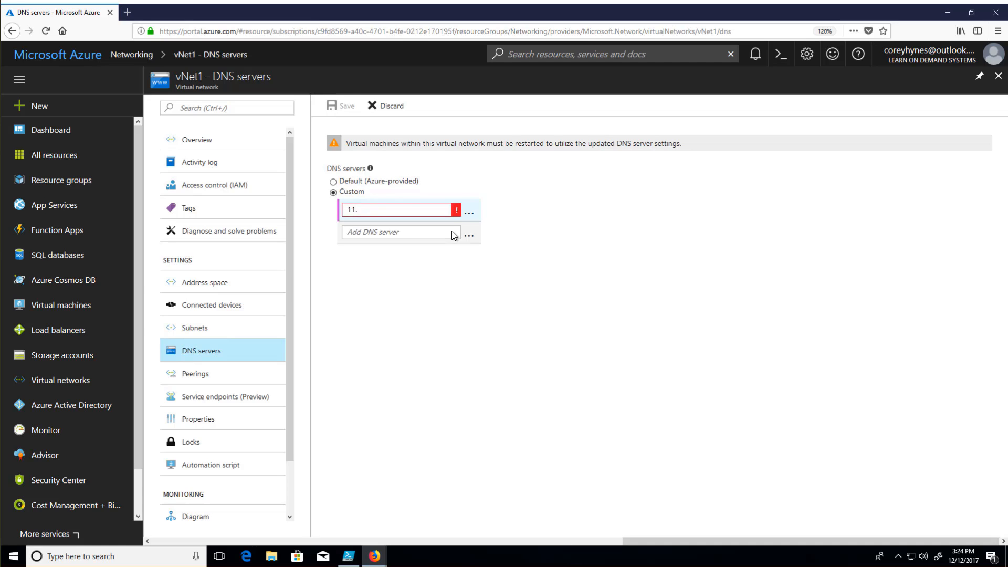
pyautogui.write('1.10.100')
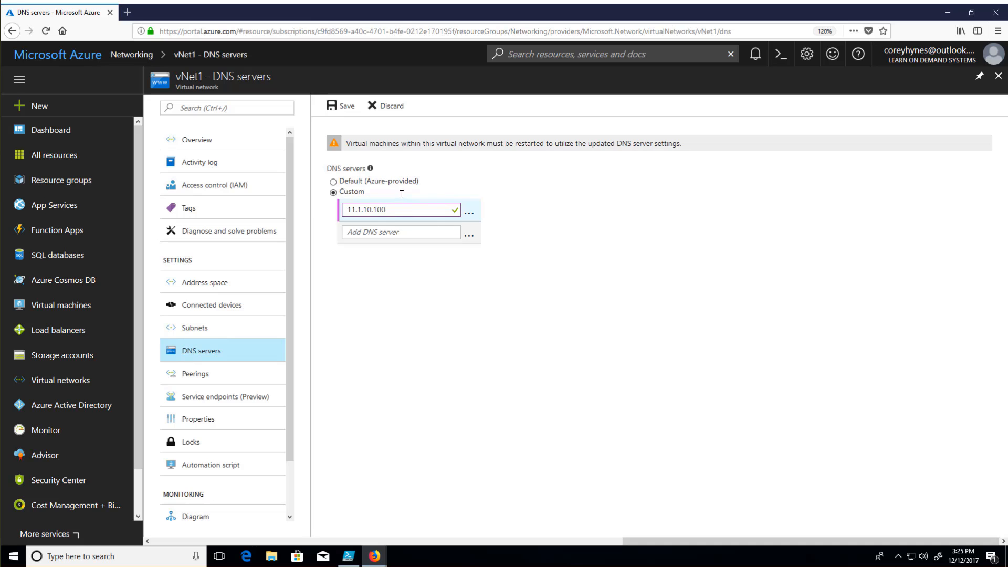
pyautogui.click(333, 182)
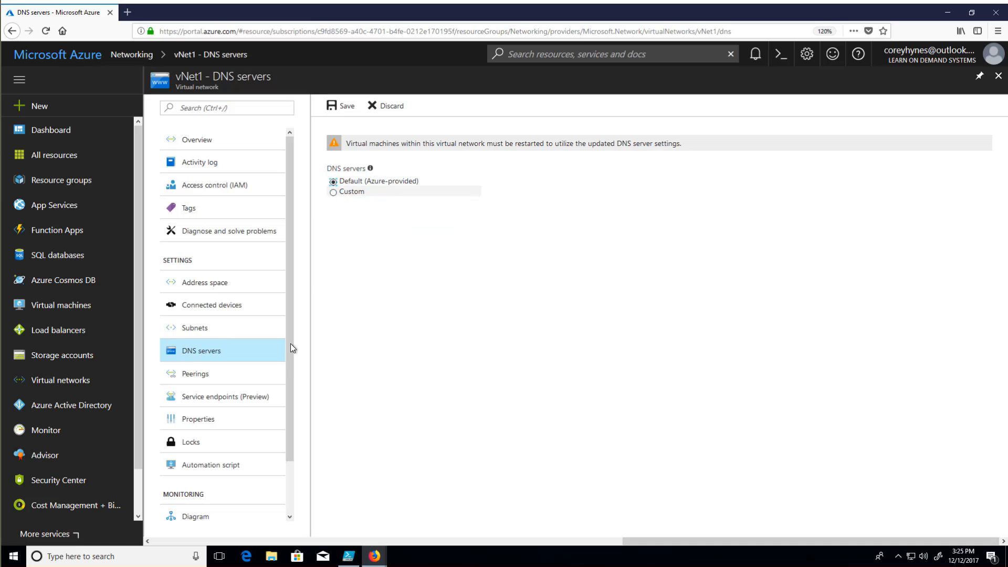
pyautogui.click(202, 376)
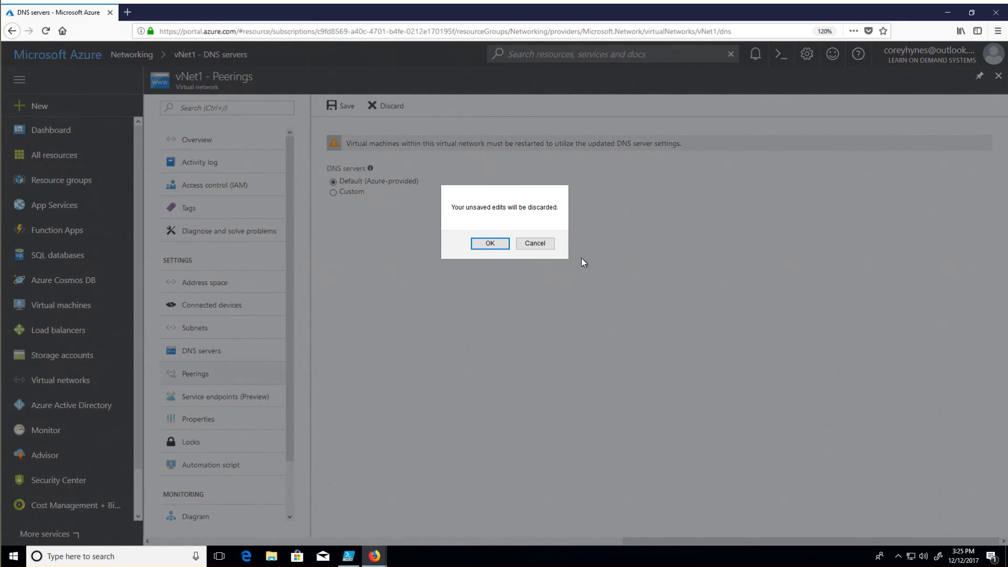
pyautogui.click(484, 244)
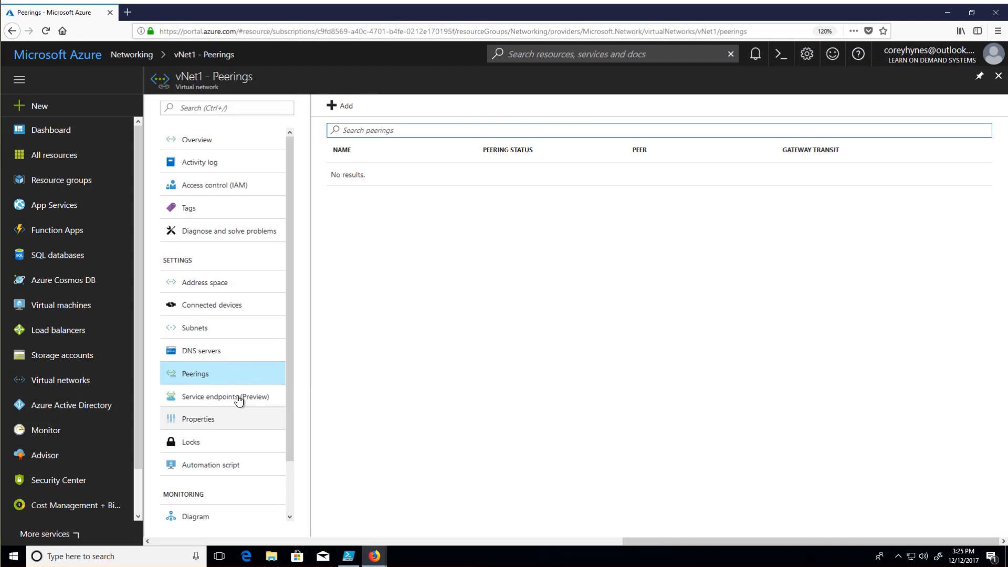
# - Review vNet1's service endpoints and properties, and return to the Networking resource group overview
pyautogui.click(209, 400)
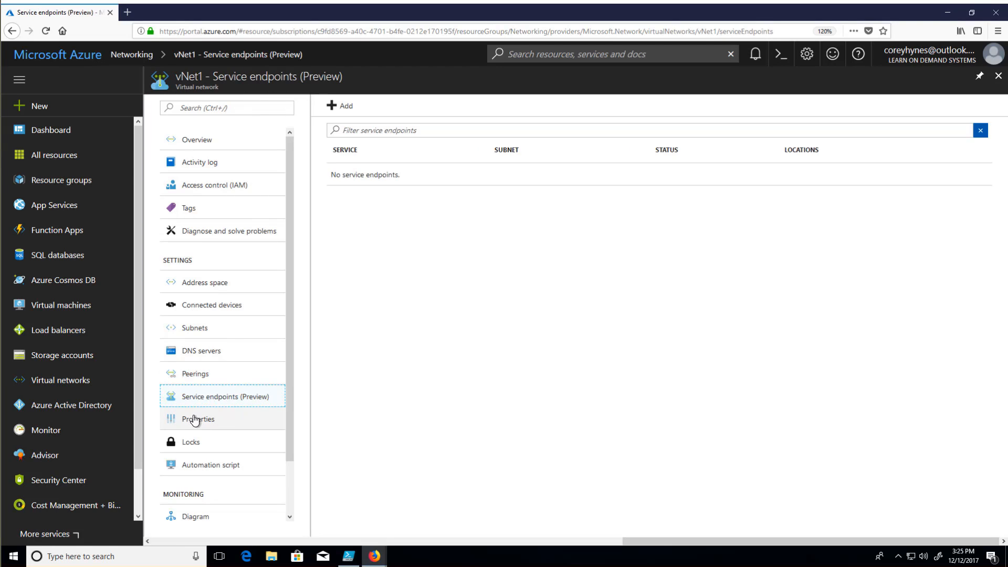
pyautogui.click(198, 420)
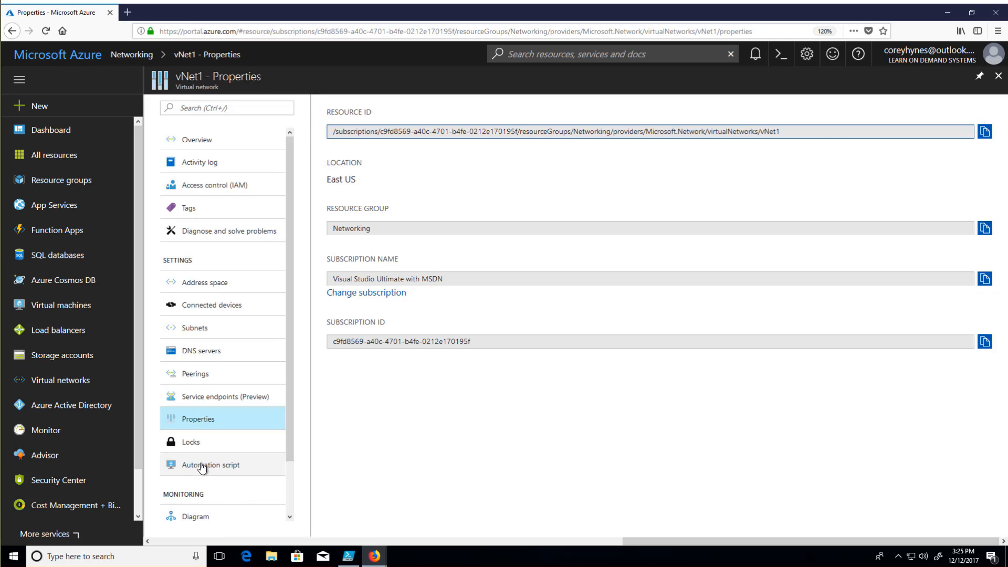
pyautogui.scroll(-2, 199, 462)
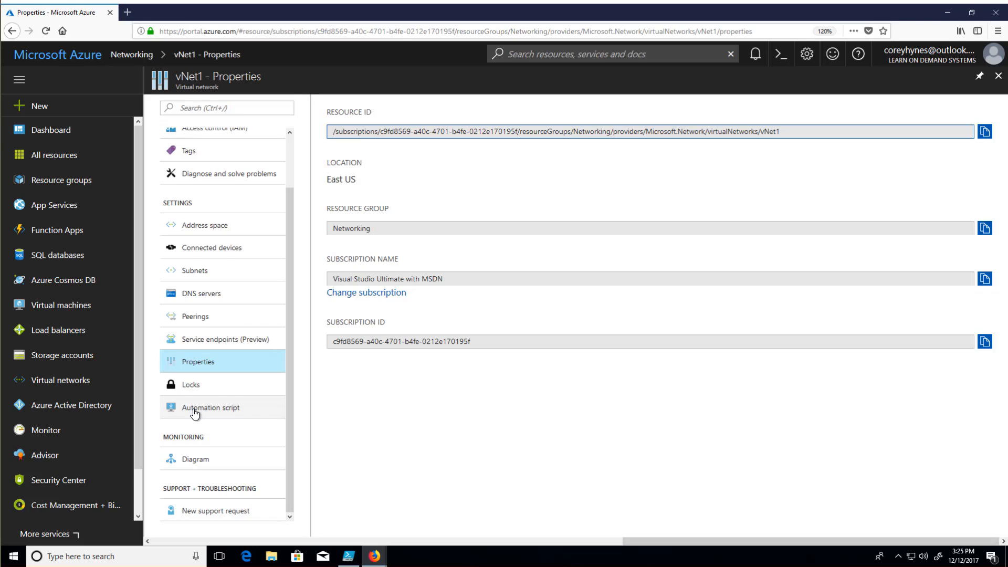
pyautogui.scroll(2, 210, 420)
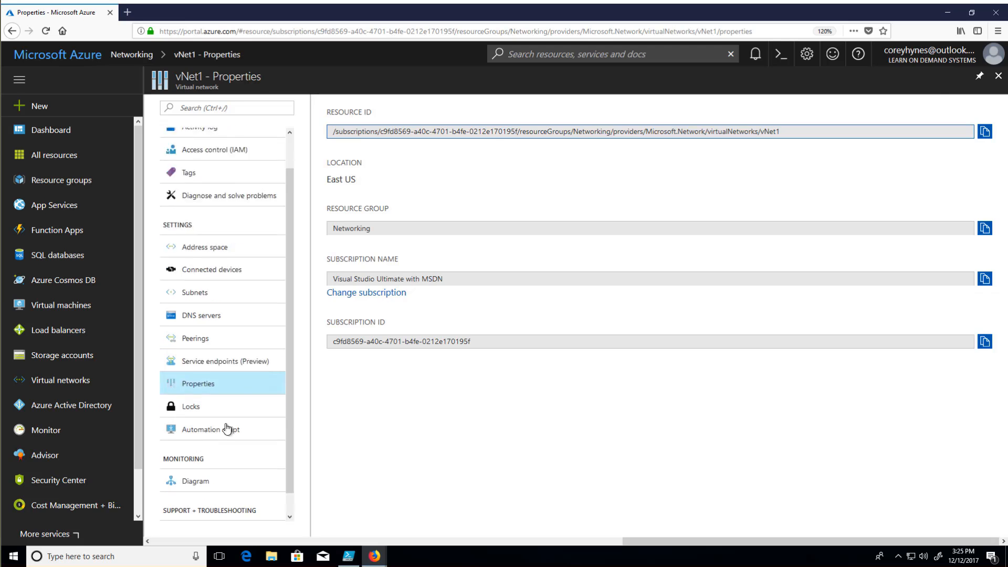
pyautogui.click(999, 76)
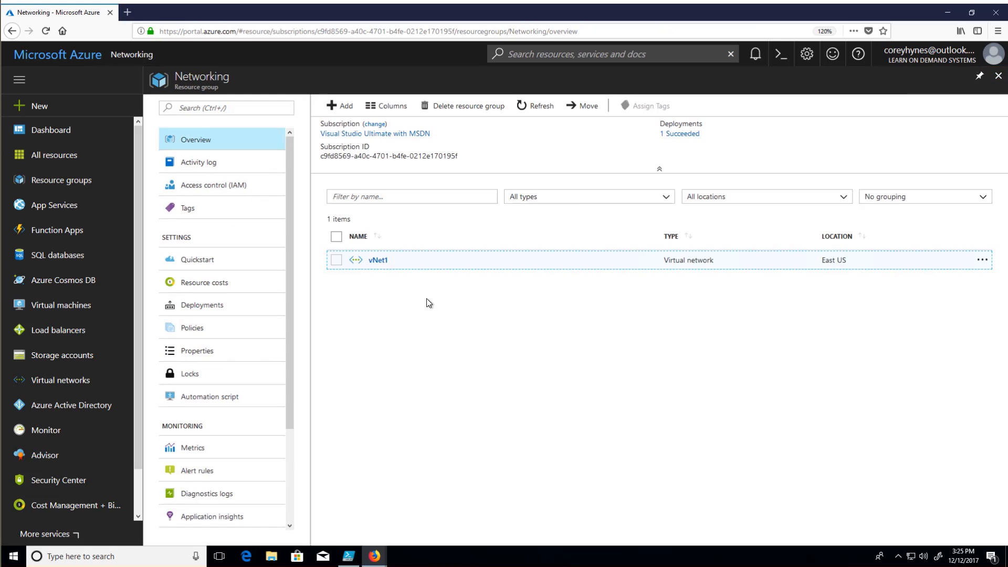